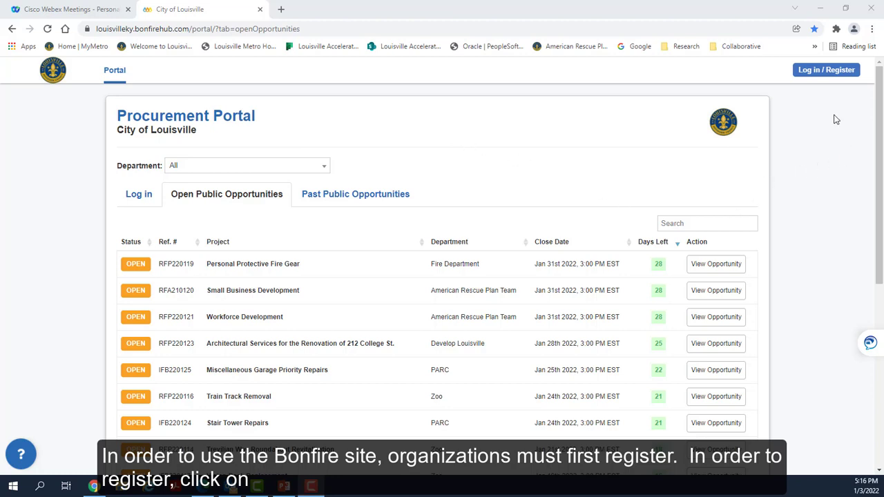
Step: Start a free Bonfire vendor account on the Louisville portal, entering Organization Name and First Name fields
{"action": "left_click", "coordinate": [821, 71]}
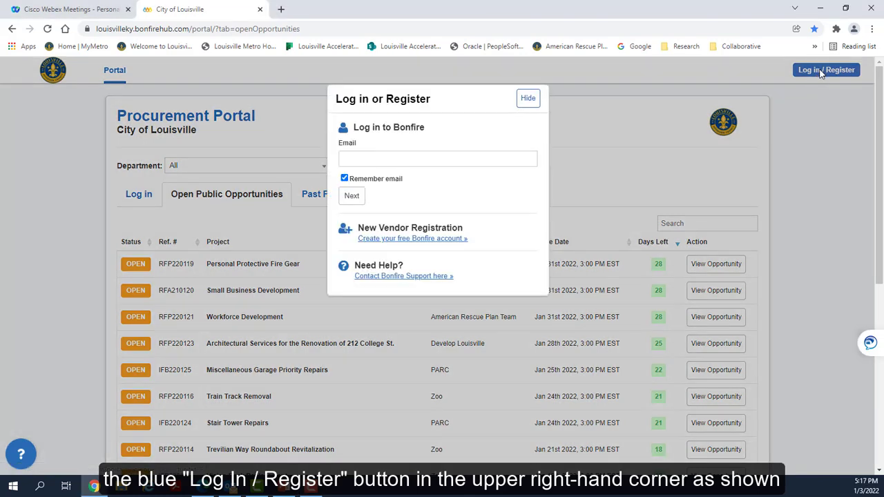
{"action": "left_click", "coordinate": [394, 239]}
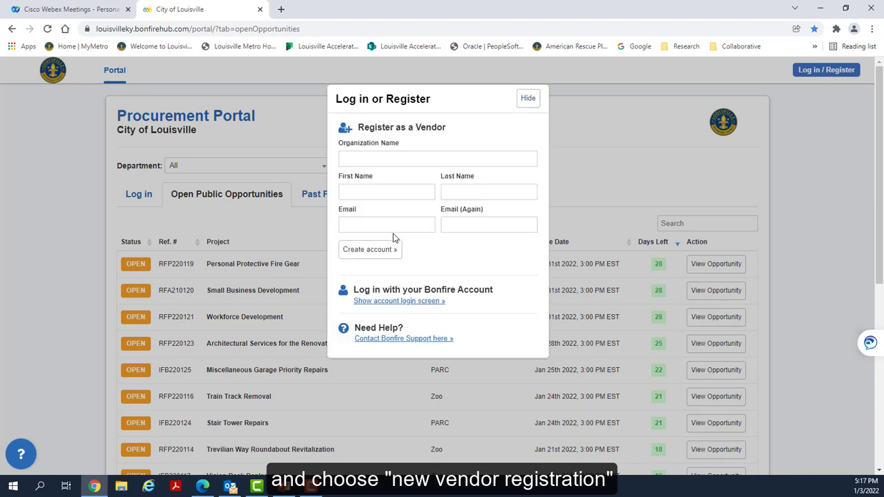
{"action": "left_click", "coordinate": [375, 161]}
{"action": "left_click", "coordinate": [368, 193]}
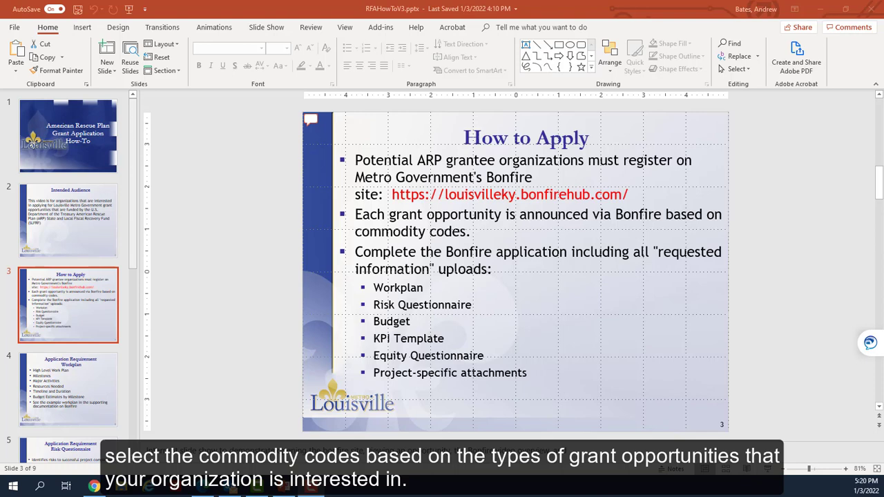
Step: Alt+Tab from the How to Apply slide to the Bonfire opportunity page in Chrome
{"action": "key", "text": "alt+Tab"}
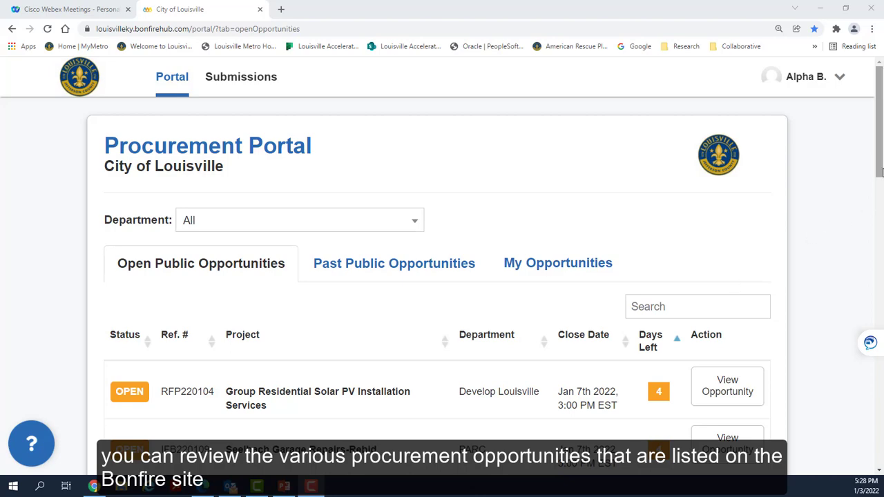
Step: Scroll to the opportunities table and sort it by Days Left, longest first
{"action": "mouse_move", "coordinate": [881, 171]}
{"action": "left_mouse_down"}
{"action": "mouse_move", "coordinate": [881, 349]}
{"action": "mouse_move", "coordinate": [880, 185]}
{"action": "left_mouse_up"}
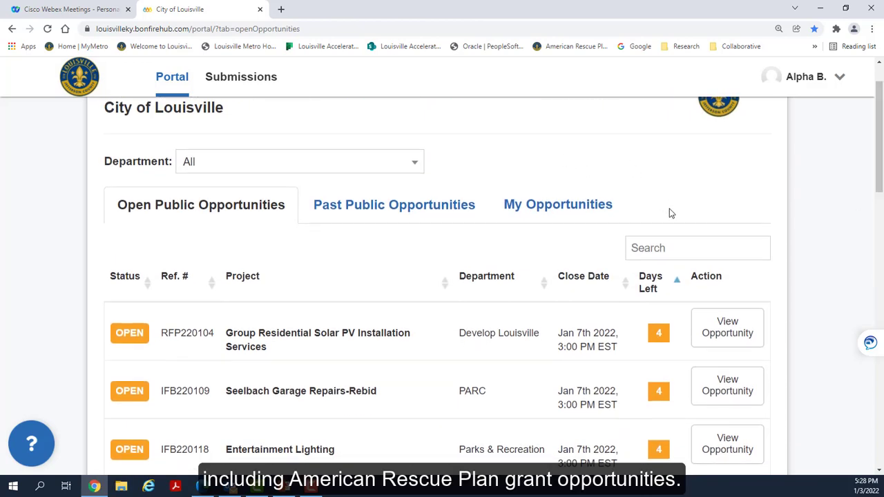
{"action": "left_click", "coordinate": [679, 284]}
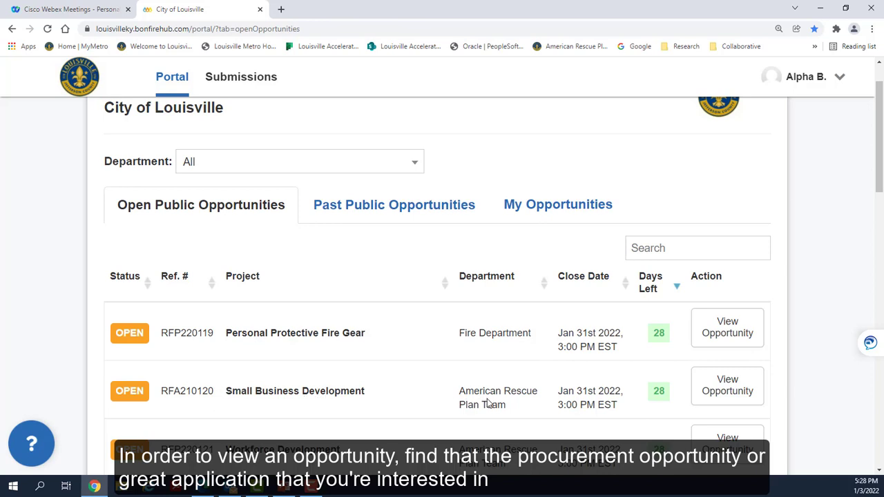
Step: Open the RFA210120 Small Business Development opportunity and scroll down its details page
{"action": "left_click", "coordinate": [735, 392]}
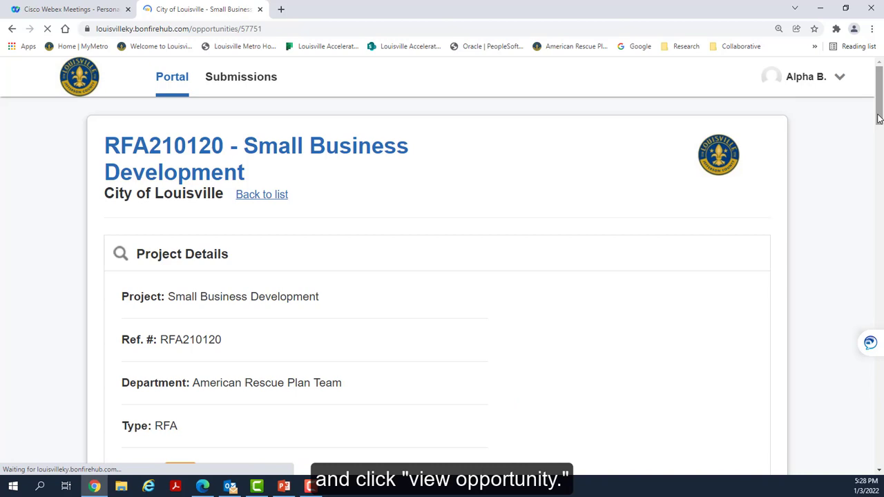
{"action": "scroll", "coordinate": [880, 94], "scroll_direction": "down", "scroll_amount": 1}
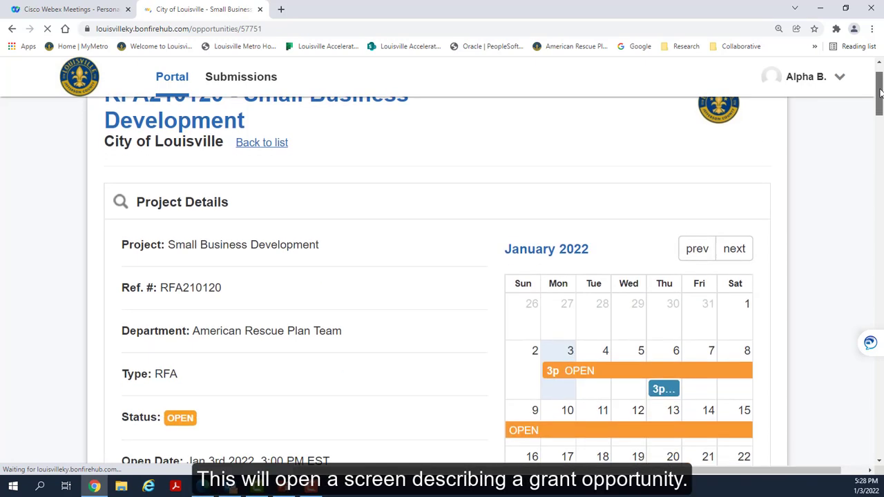
{"action": "left_click_drag", "start_coordinate": [880, 93], "coordinate": [862, 427]}
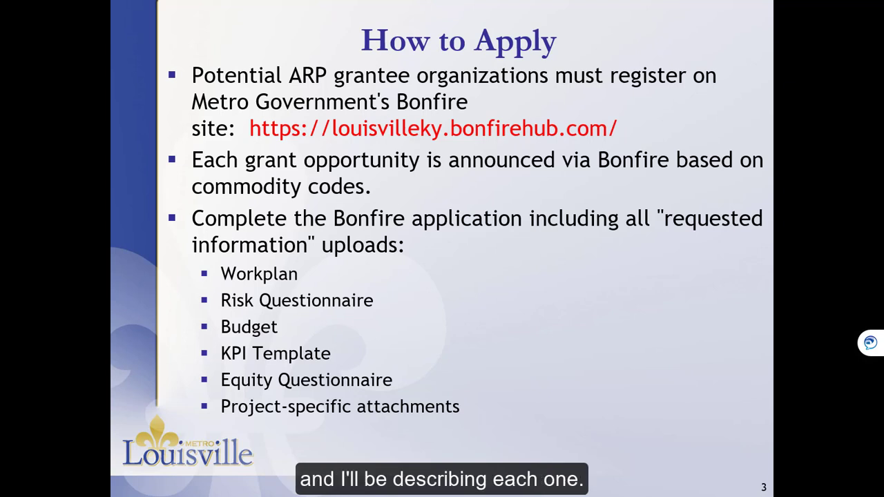
Step: Alt+Tab back to the opportunity's Supporting Documentation table in Chrome
{"action": "key", "text": "alt+Tab"}
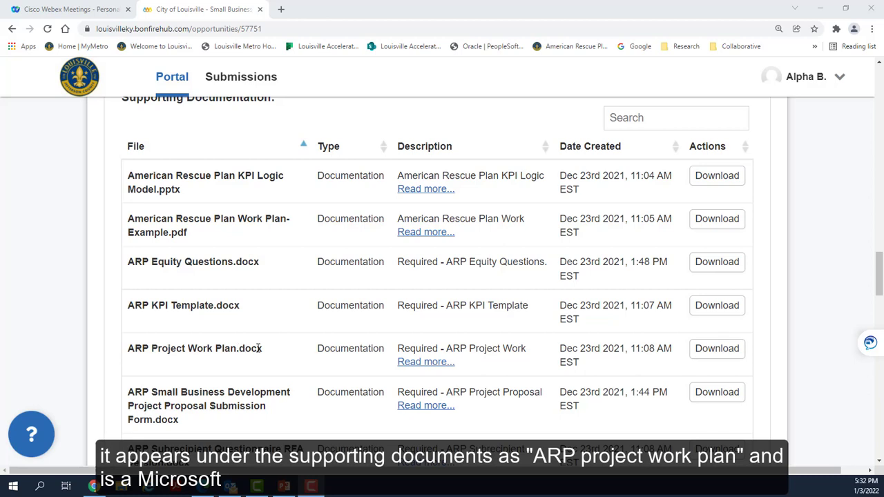
Step: Download ARP Project Work Plan.docx from the supporting documentation list
{"action": "left_click", "coordinate": [723, 351]}
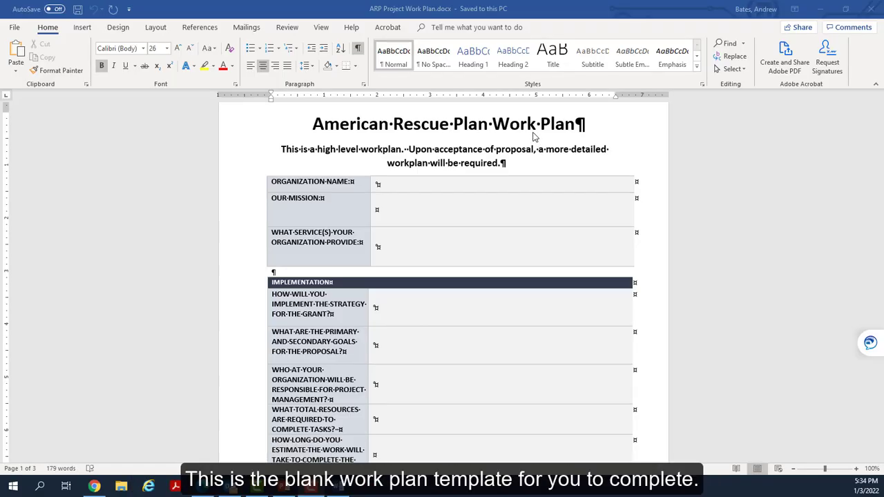
Step: Scroll to the end of the Word work plan template to see its blank milestone sections
{"action": "scroll", "coordinate": [252, 226], "scroll_direction": "down", "scroll_amount": 15}
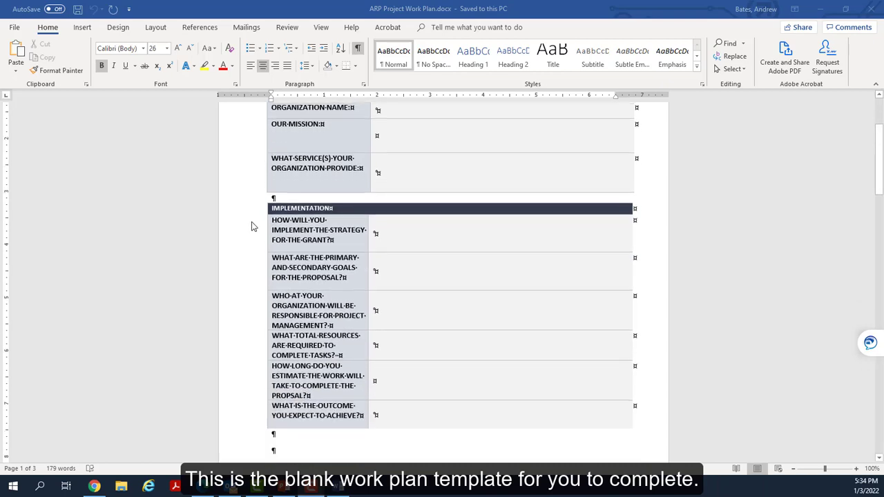
{"action": "scroll", "coordinate": [252, 226], "scroll_direction": "down", "scroll_amount": 15}
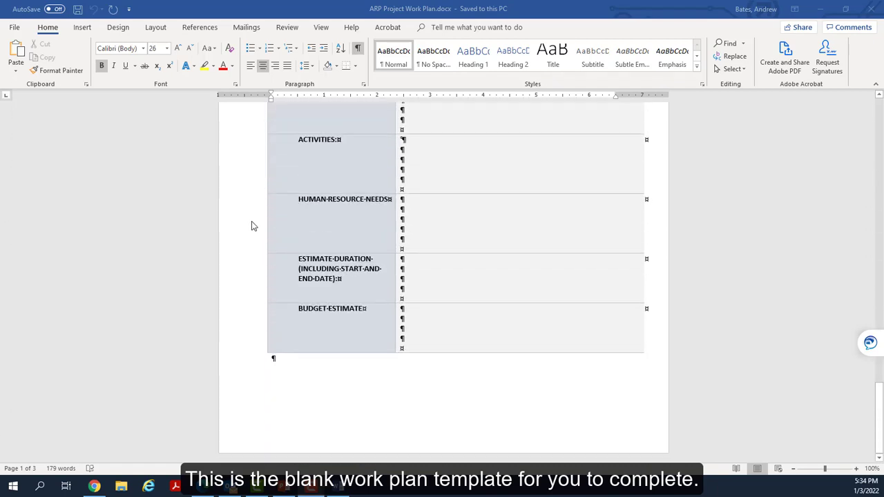
{"action": "key", "text": "alt+Tab"}
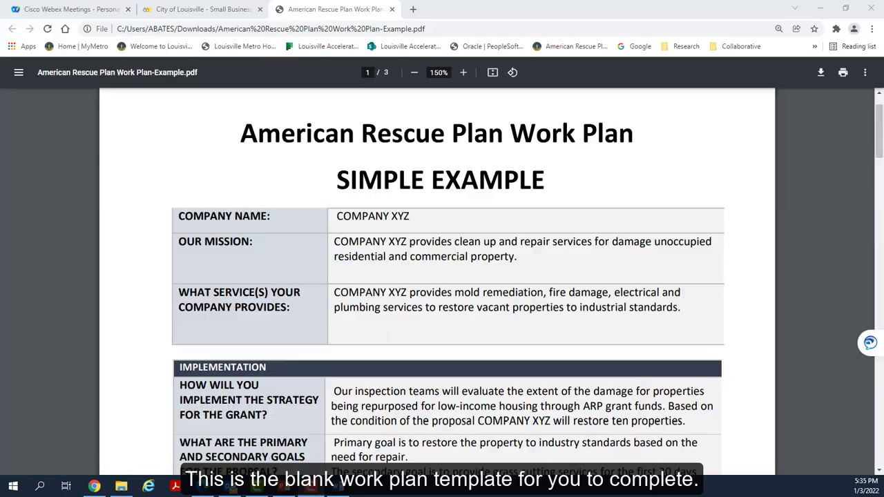
{"action": "scroll", "coordinate": [174, 203], "scroll_direction": "down", "scroll_amount": 15}
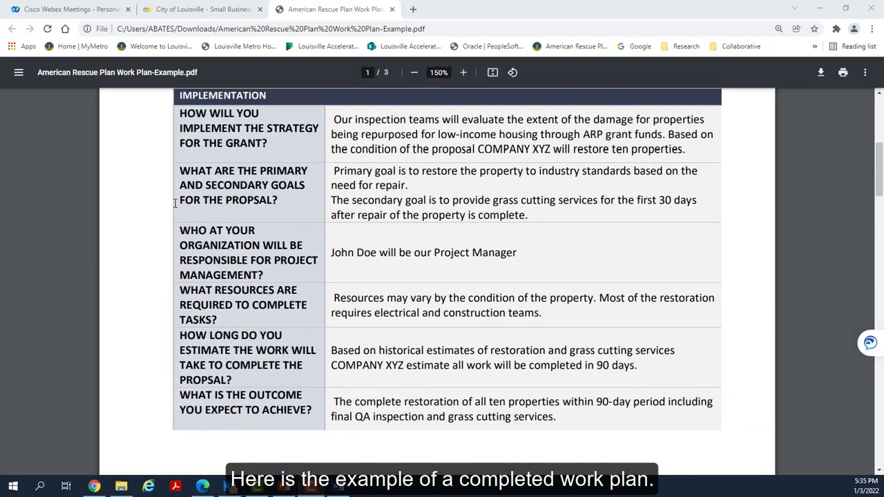
{"action": "scroll", "coordinate": [175, 203], "scroll_direction": "down", "scroll_amount": 15}
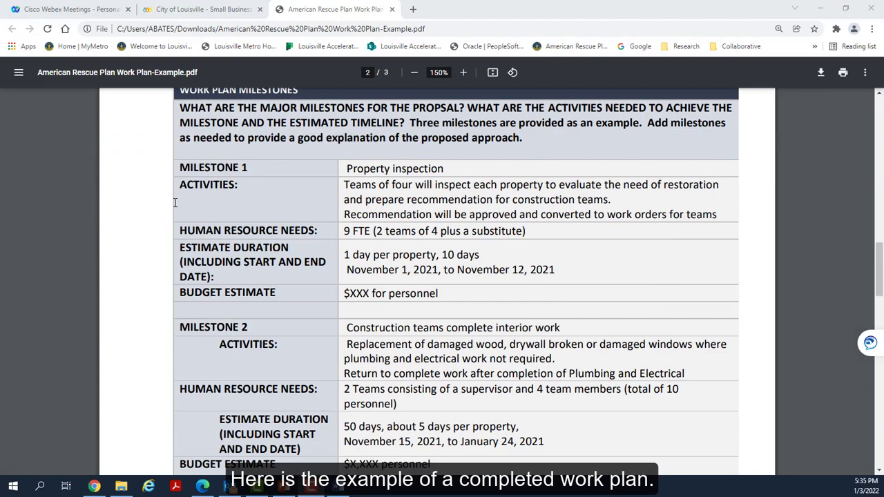
{"action": "scroll", "coordinate": [175, 204], "scroll_direction": "down", "scroll_amount": 2}
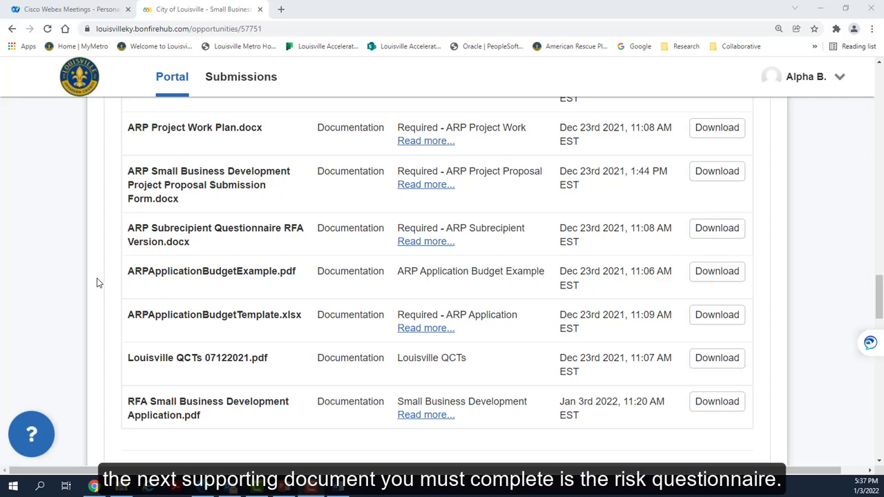
Step: Download ARP Subrecipient Questionnaire RFA Version.docx from the opportunity's documents
{"action": "left_click", "coordinate": [718, 235]}
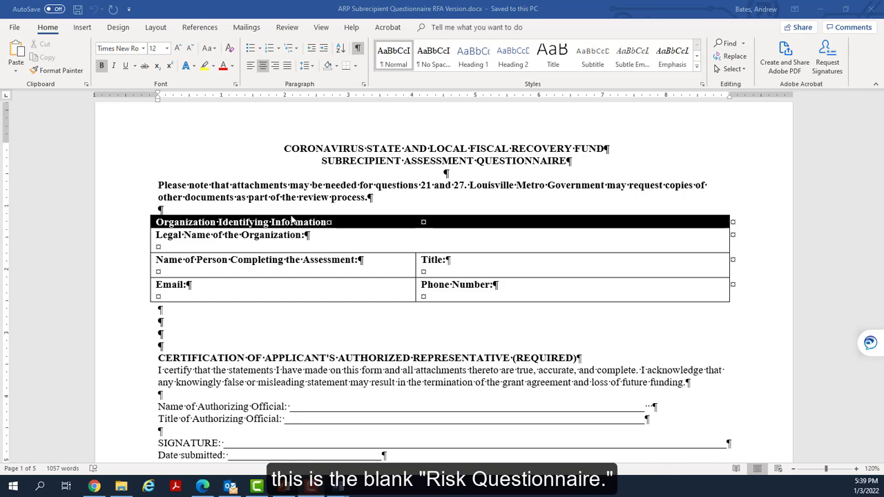
Step: Scroll through the blank Subrecipient Assessment Questionnaire in Word
{"action": "scroll", "coordinate": [259, 304], "scroll_direction": "down", "scroll_amount": 4}
{"action": "scroll", "coordinate": [259, 304], "scroll_direction": "down", "scroll_amount": 15}
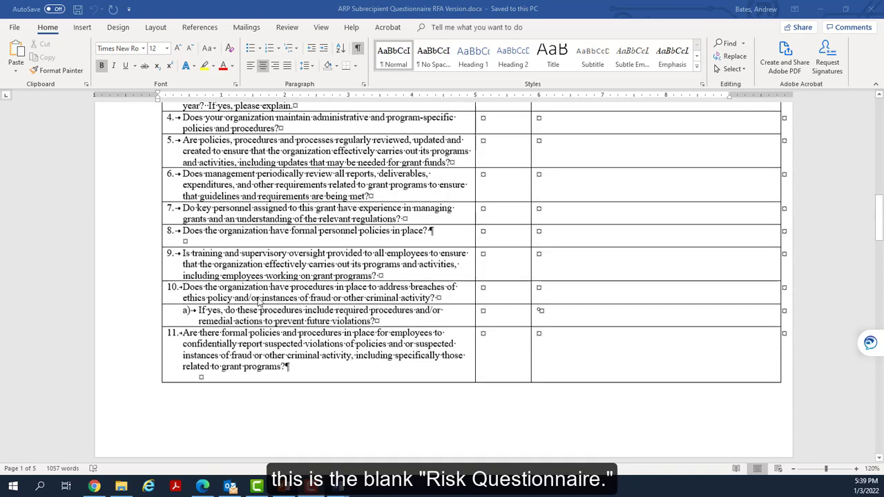
{"action": "scroll", "coordinate": [257, 301], "scroll_direction": "down", "scroll_amount": 4}
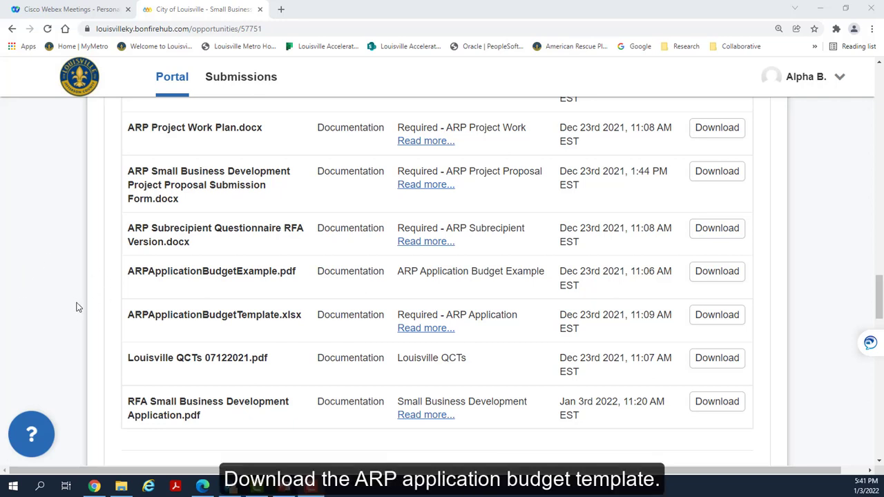
Step: Download ARPApplicationBudgetTemplate.xlsx from the opportunity's documents list
{"action": "left_click", "coordinate": [716, 316]}
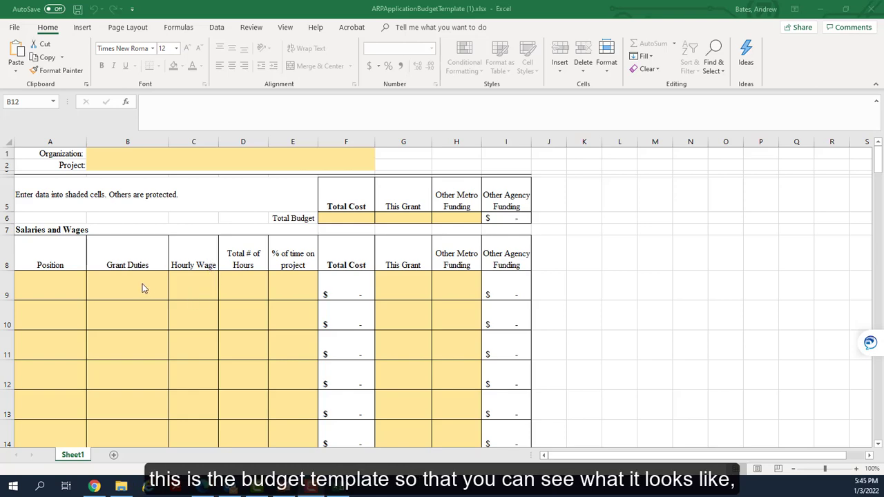
Step: Scroll through the budget template to the Projected Expenditure Timeline, then back to the ARP03A top
{"action": "scroll", "coordinate": [148, 283], "scroll_direction": "down", "scroll_amount": 9}
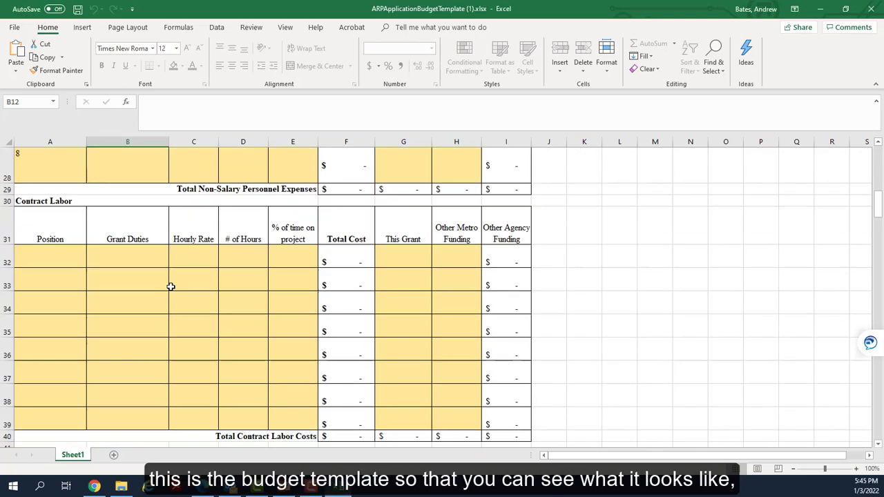
{"action": "scroll", "coordinate": [171, 286], "scroll_direction": "down", "scroll_amount": 15}
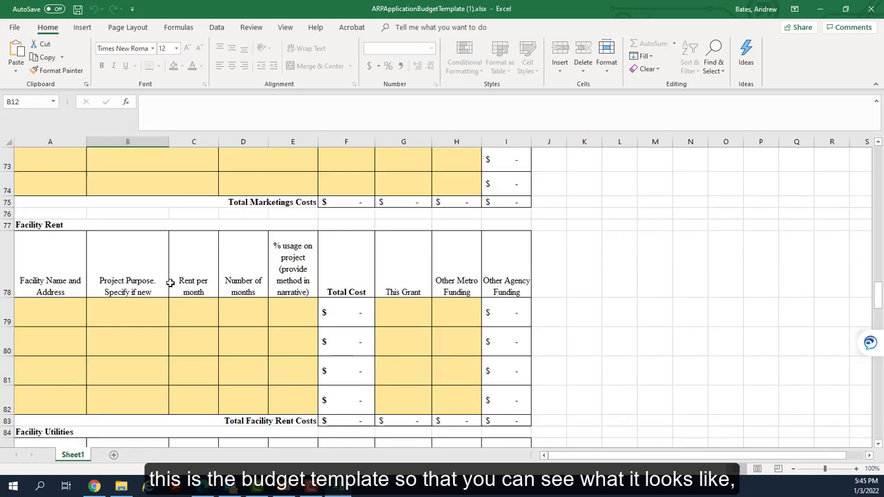
{"action": "scroll", "coordinate": [170, 283], "scroll_direction": "down", "scroll_amount": 9}
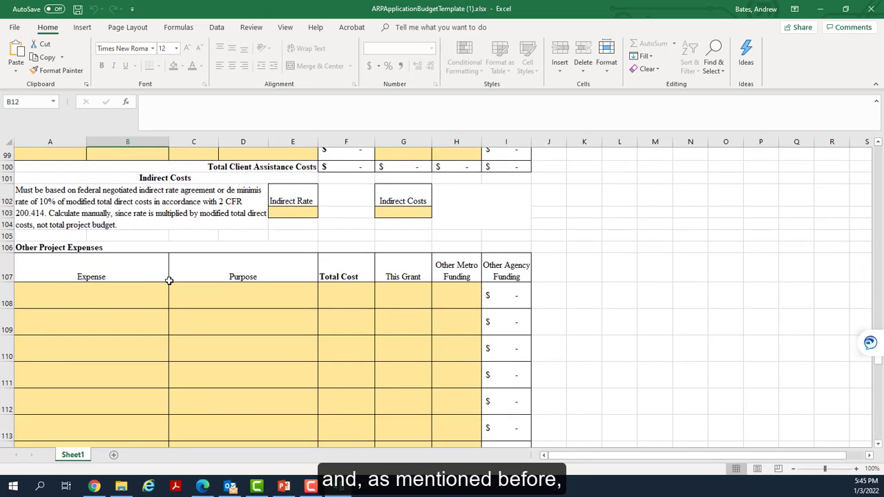
{"action": "scroll", "coordinate": [169, 280], "scroll_direction": "down", "scroll_amount": 3}
{"action": "scroll", "coordinate": [168, 287], "scroll_direction": "down", "scroll_amount": 2}
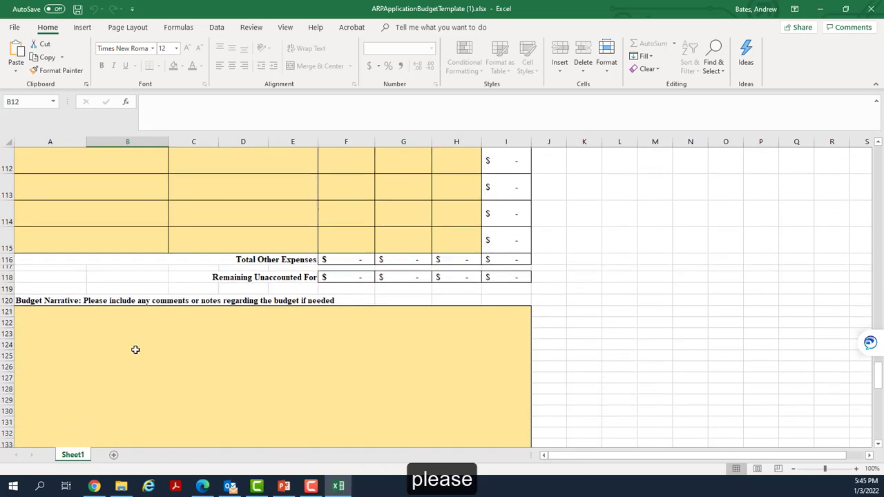
{"action": "scroll", "coordinate": [141, 339], "scroll_direction": "down", "scroll_amount": 5}
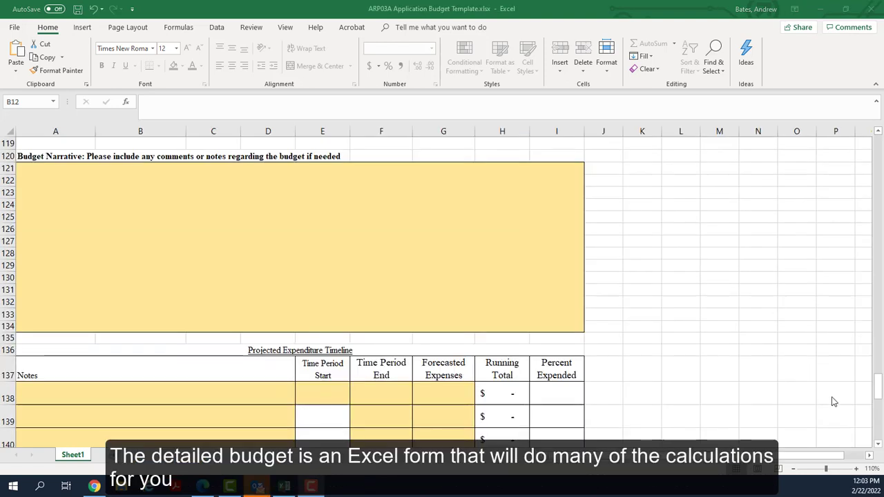
{"action": "left_click", "coordinate": [876, 394]}
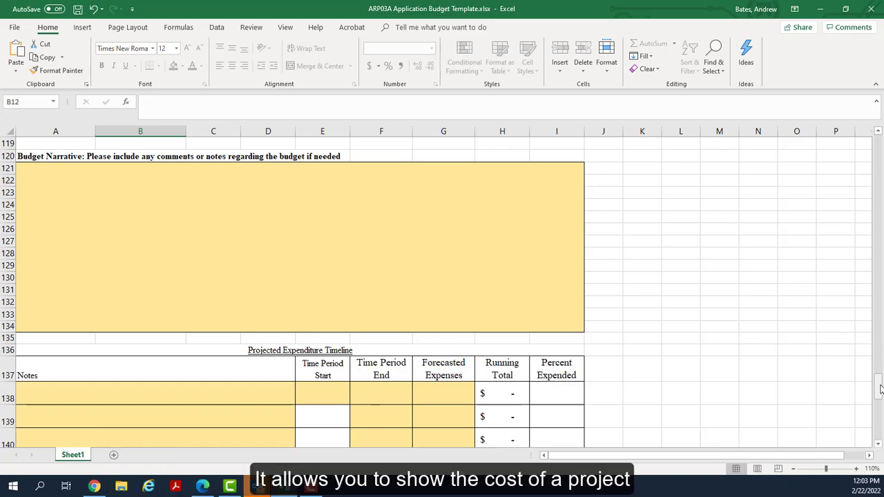
{"action": "left_click_drag", "start_coordinate": [878, 390], "coordinate": [882, 138]}
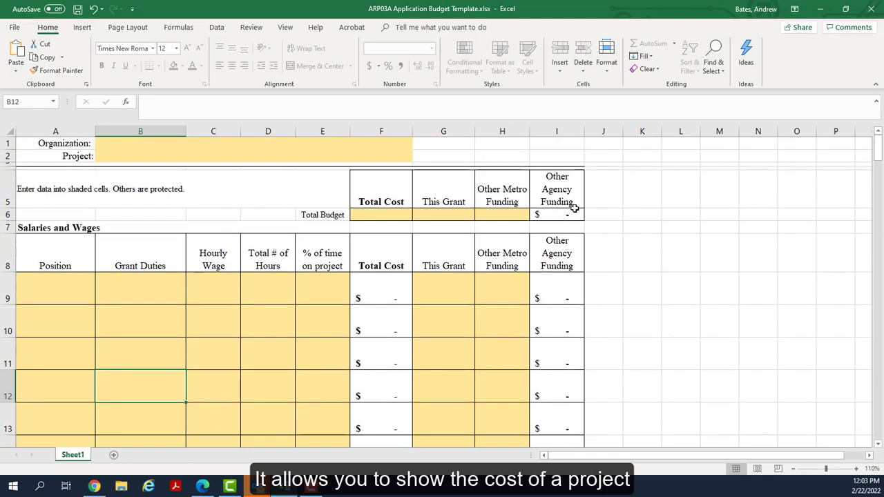
Step: Enter Total Budget amounts of $100,000 total cost, $70,000 this grant and $5,000 other Metro funding
{"action": "left_click", "coordinate": [370, 215]}
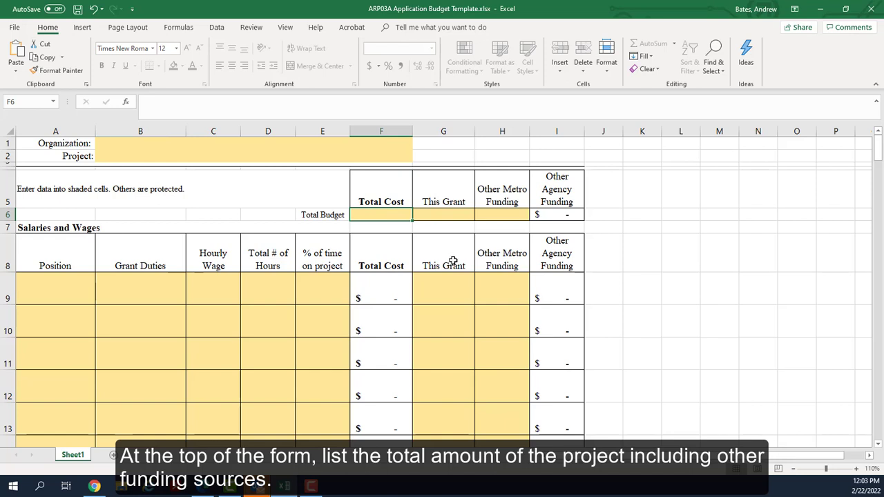
{"action": "type", "text": "1"}
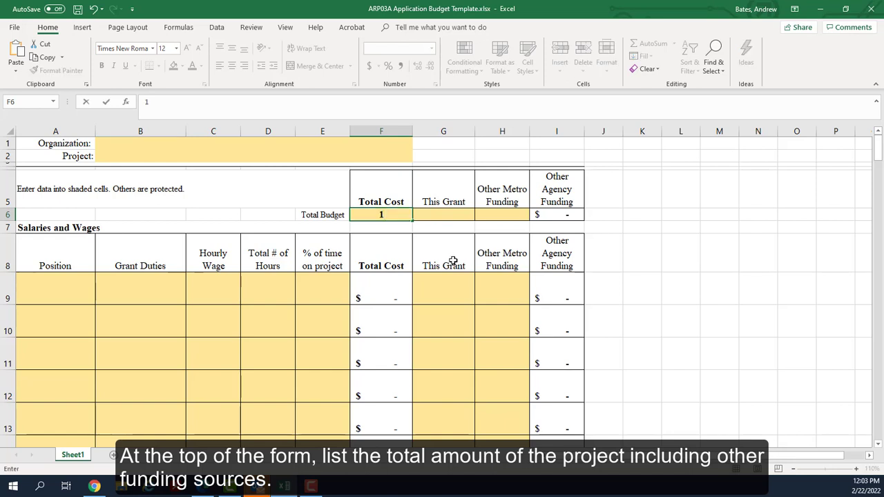
{"action": "type", "text": "00,"}
{"action": "type", "text": "00000"}
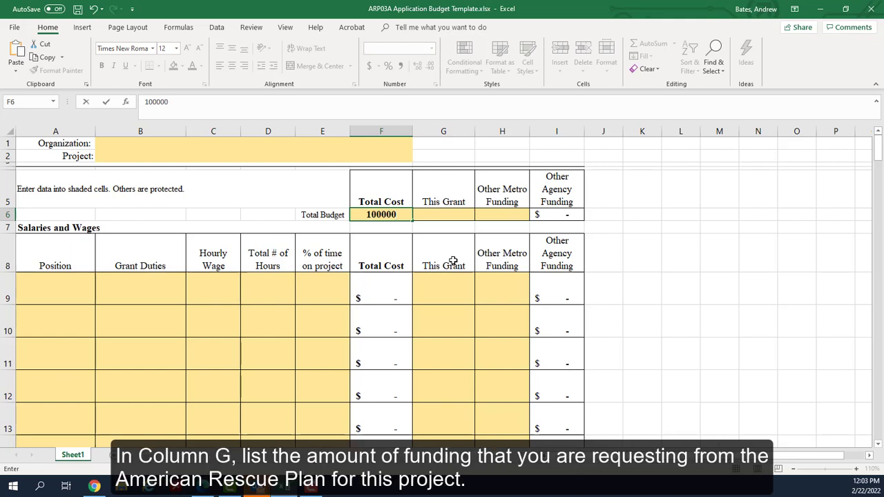
{"action": "key", "text": "Tab"}
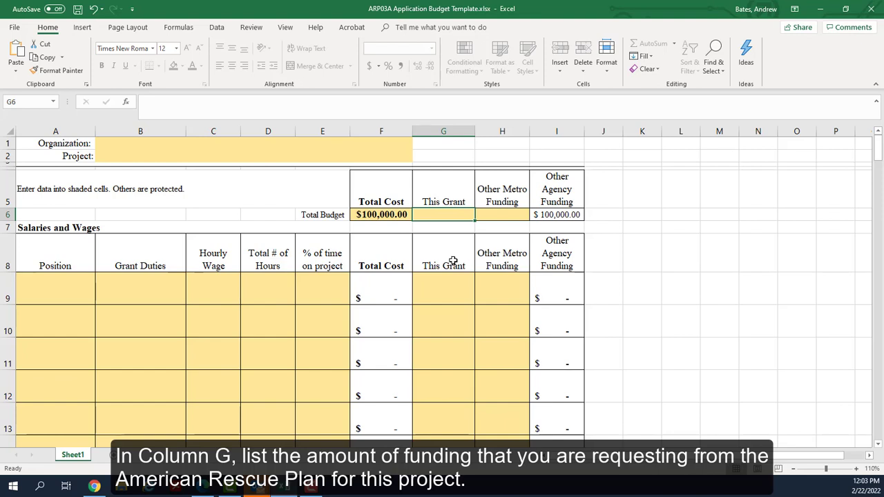
{"action": "type", "text": "70000"}
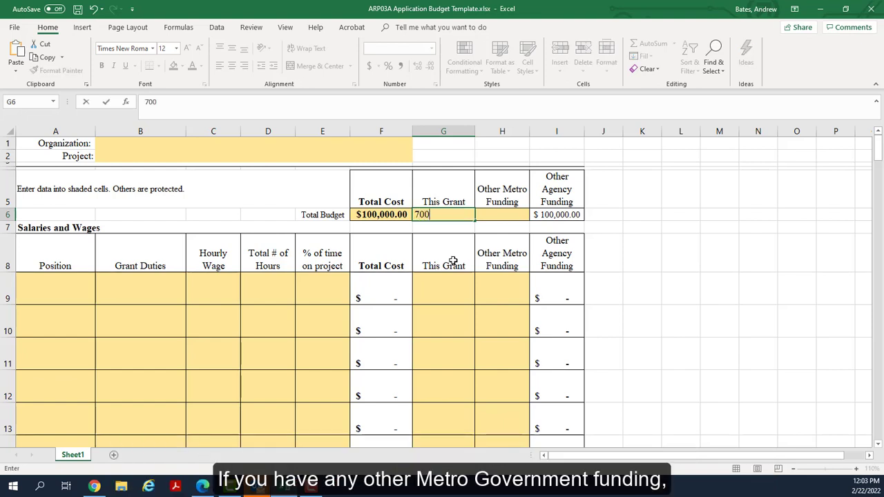
{"action": "key", "text": "Tab"}
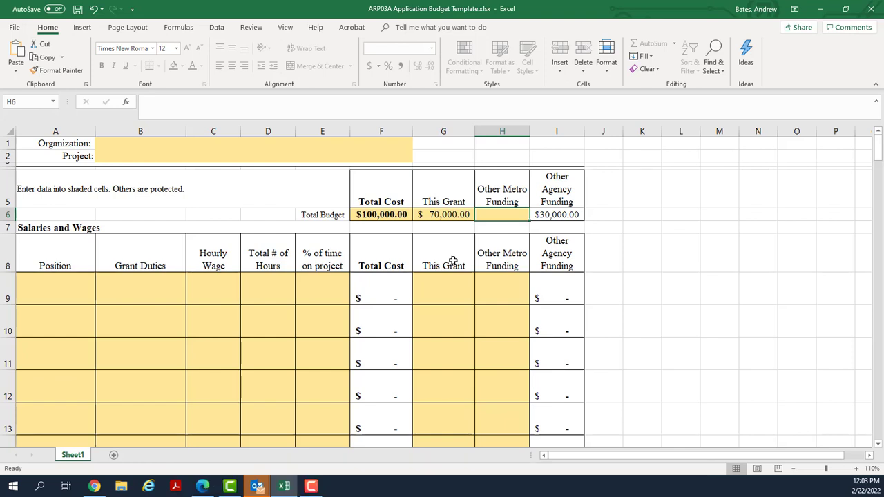
{"action": "type", "text": "5000"}
{"action": "key", "text": "Tab"}
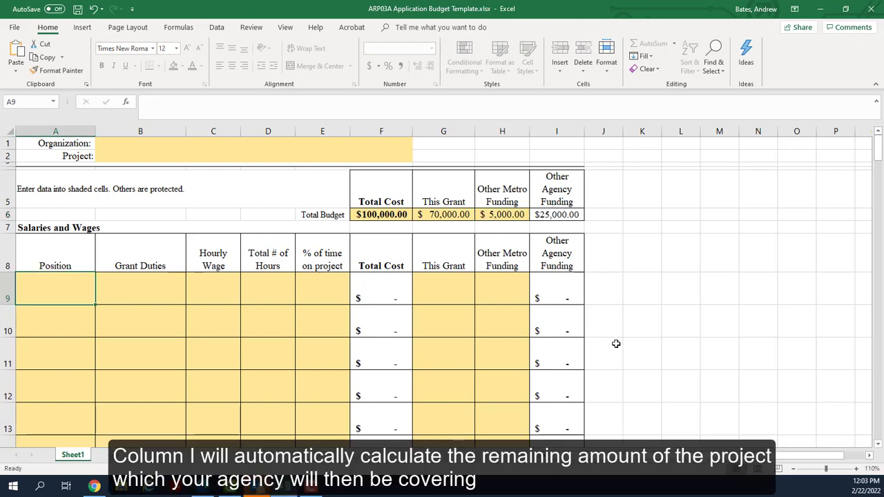
{"action": "left_click", "coordinate": [555, 131]}
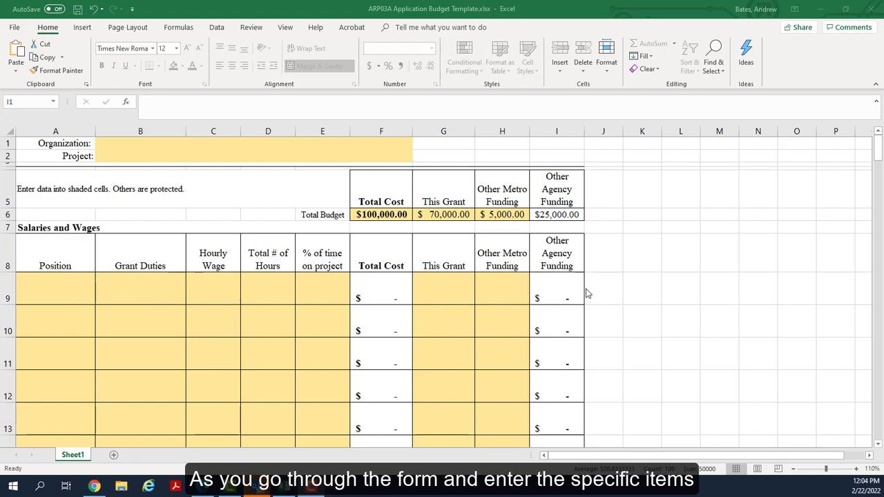
Step: Scroll down to row 118 and highlight the Remaining Unaccounted For totals
{"action": "left_click", "coordinate": [880, 155]}
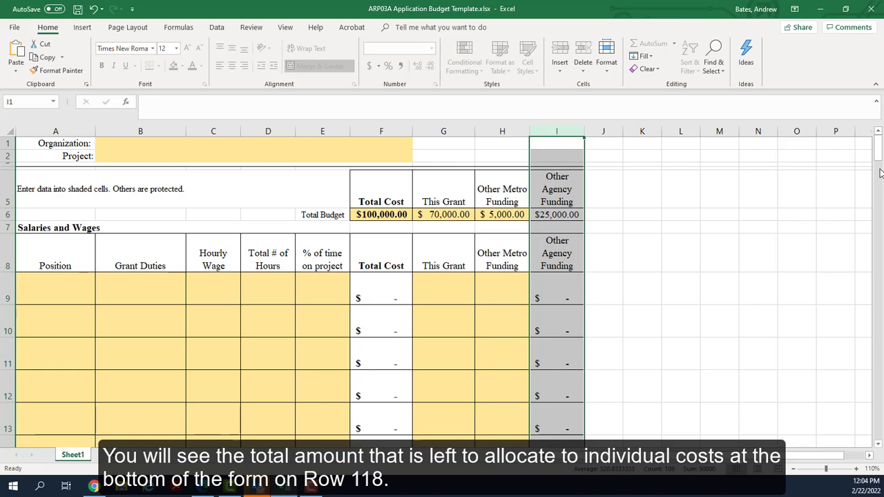
{"action": "left_click_drag", "start_coordinate": [881, 168], "coordinate": [876, 380]}
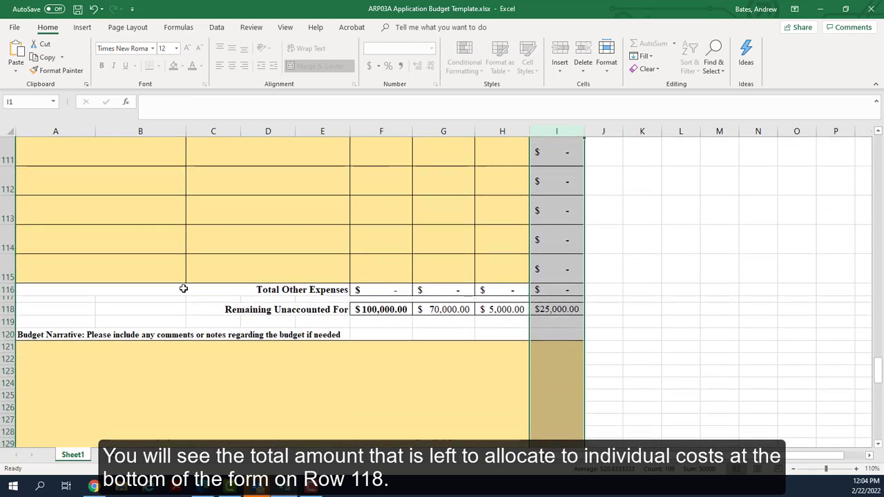
{"action": "left_click", "coordinate": [7, 308]}
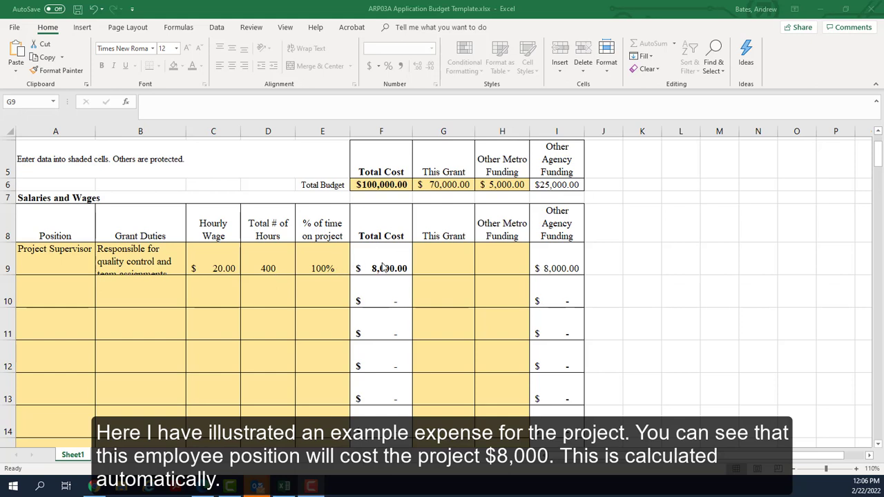
Step: Change the Project Supervisor's total hours from 400 to 500
{"action": "left_click", "coordinate": [259, 261]}
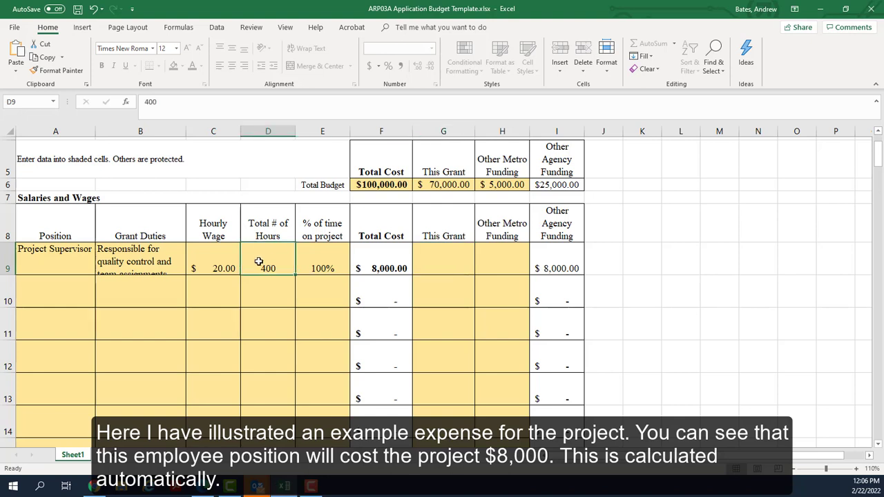
{"action": "type", "text": "500"}
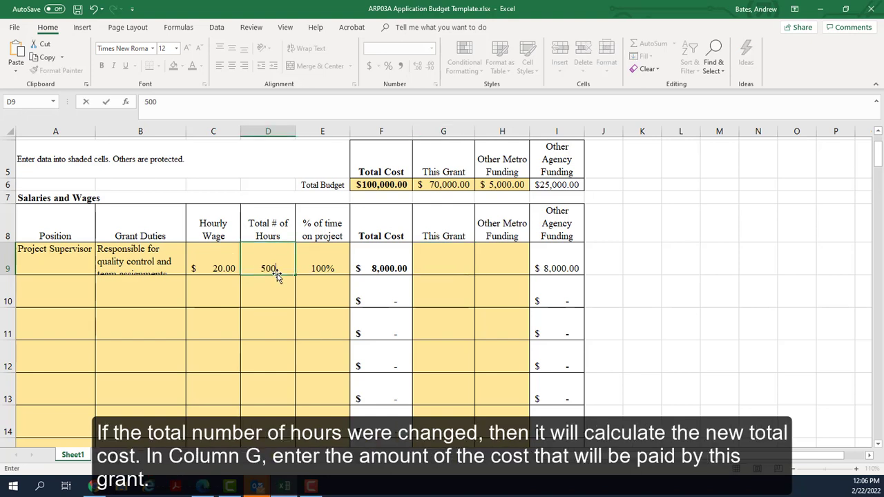
{"action": "key", "text": "Tab"}
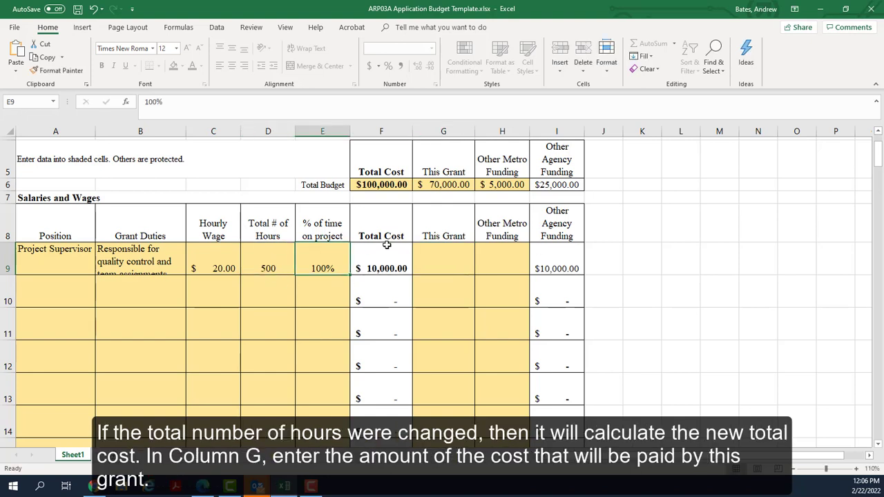
Step: Assign 8000 of the supervisor's cost to This Grant and scroll to the sheet's bottom
{"action": "left_click", "coordinate": [444, 259]}
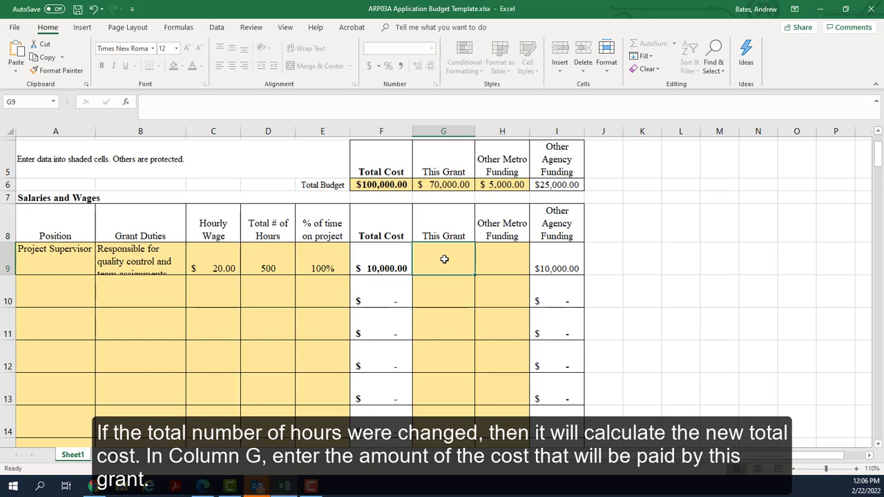
{"action": "type", "text": "8000"}
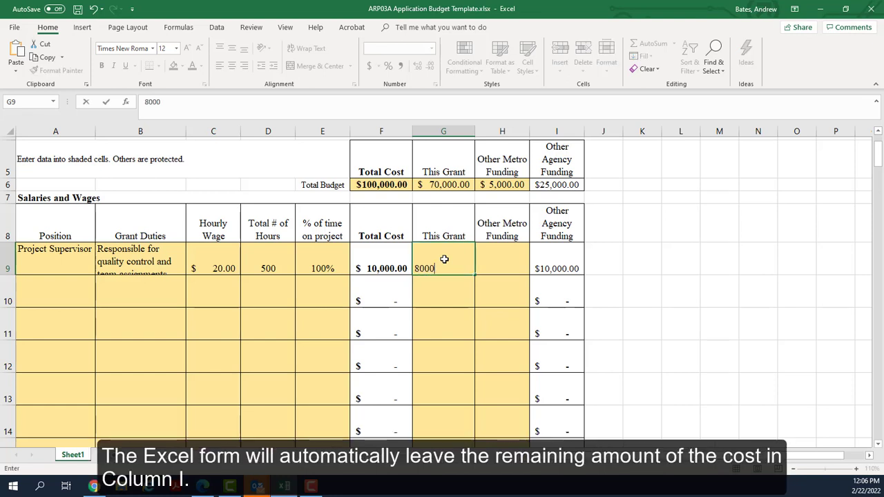
{"action": "key", "text": "Tab"}
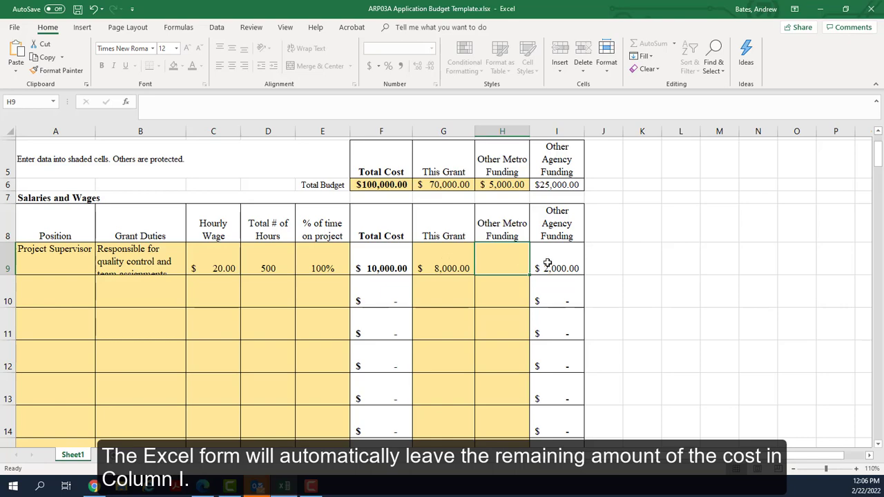
{"action": "left_click_drag", "start_coordinate": [877, 153], "coordinate": [879, 379]}
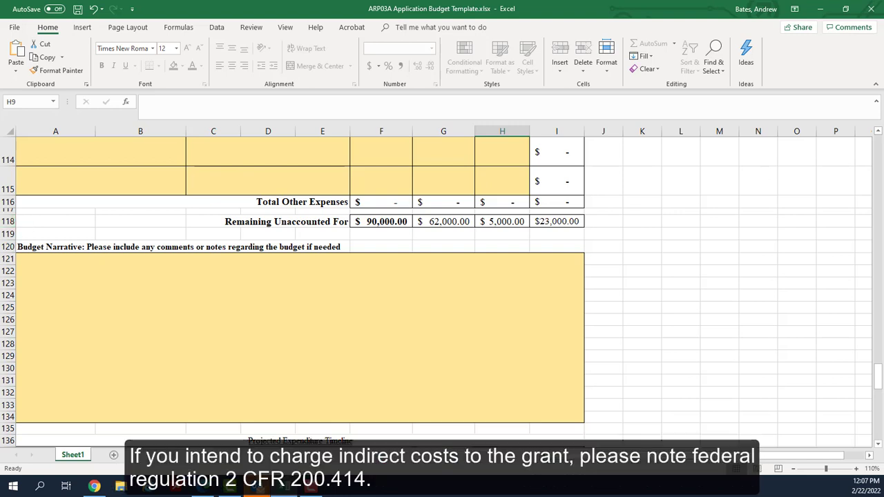
Step: Scroll up to Indirect Costs, then switch to the eCFR Modified Total Direct Cost definition
{"action": "scroll", "coordinate": [436, 293], "scroll_direction": "up", "scroll_amount": 5}
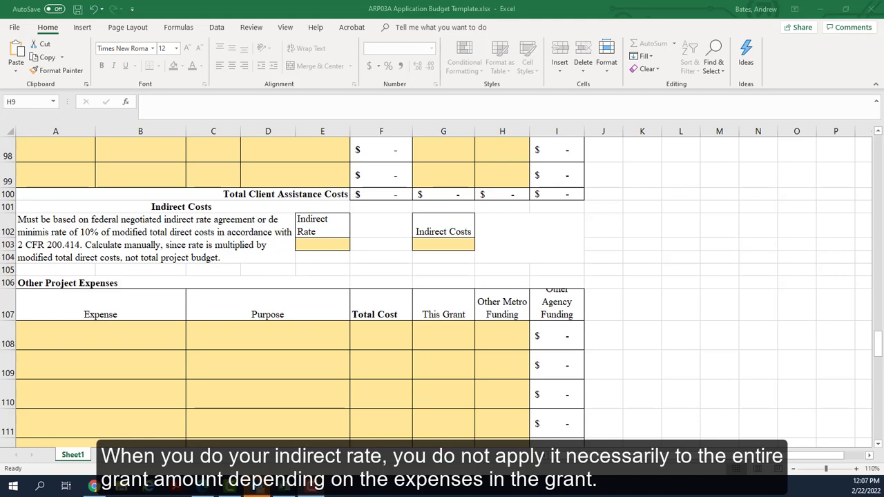
{"action": "key", "text": "alt+Tab"}
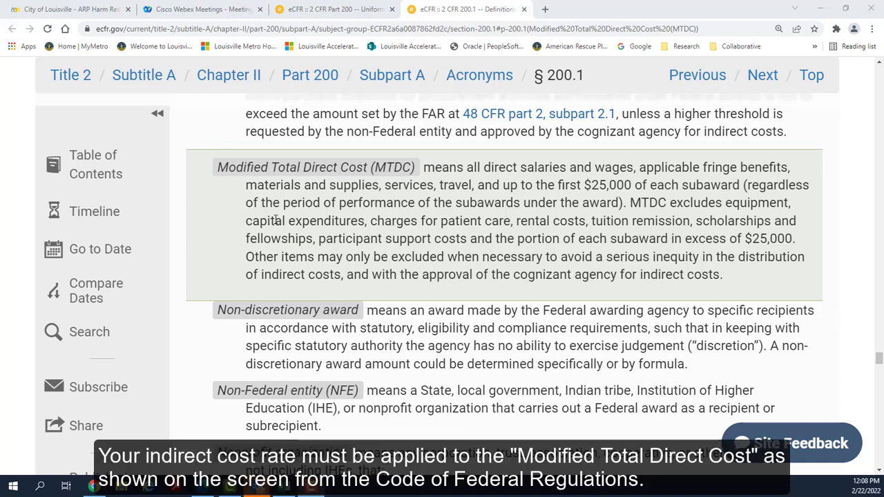
Step: Highlight 'participant support costs' among the MTDC exclusions in the eCFR definition
{"action": "mouse_move", "coordinate": [253, 177]}
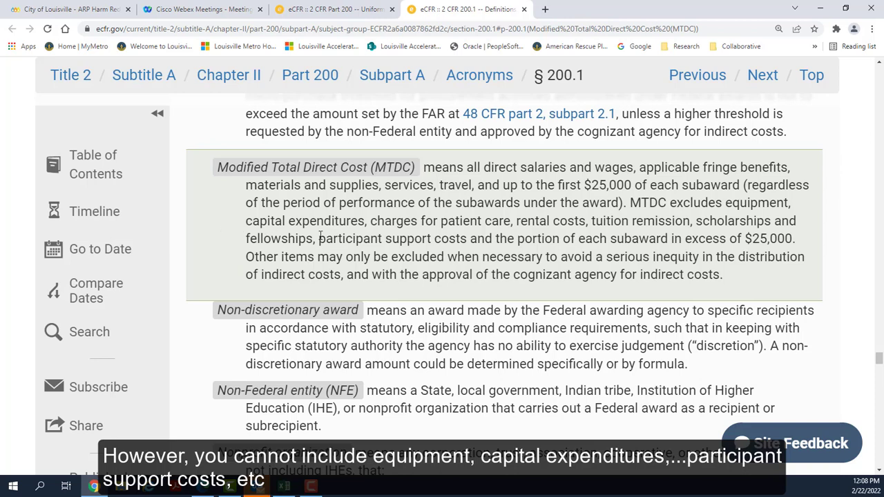
{"action": "left_click_drag", "start_coordinate": [319, 238], "coordinate": [474, 240]}
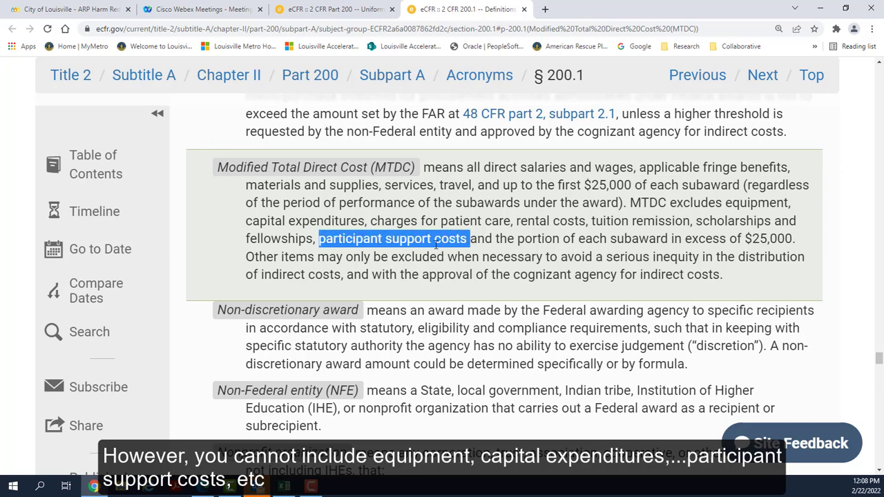
{"action": "mouse_move", "coordinate": [357, 192]}
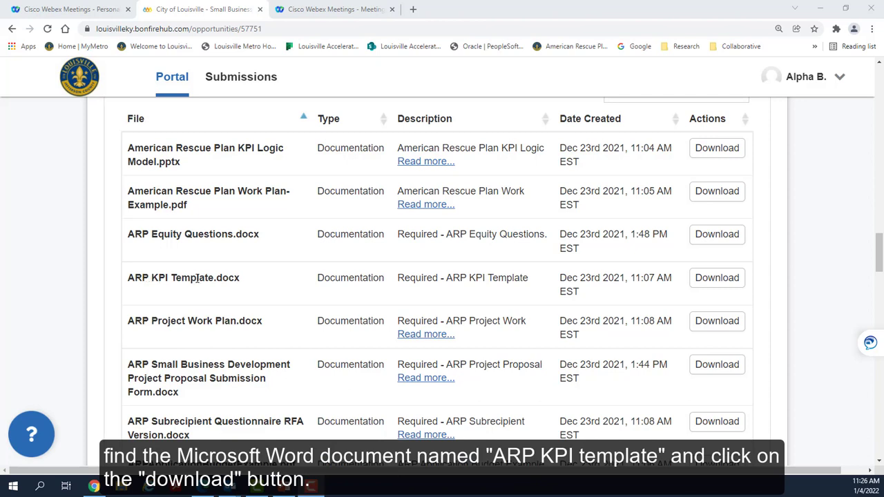
Step: Download ARP KPI Template.docx from Bonfire's supporting documents list
{"action": "left_click", "coordinate": [717, 279]}
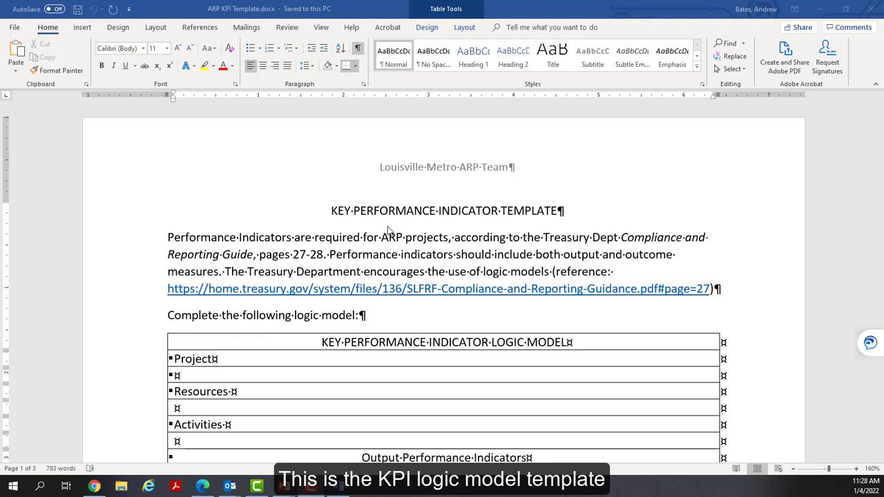
Step: Scroll through the KPI template's instructions and example logic model, then return to Bonfire
{"action": "scroll", "coordinate": [271, 268], "scroll_direction": "down", "scroll_amount": 3}
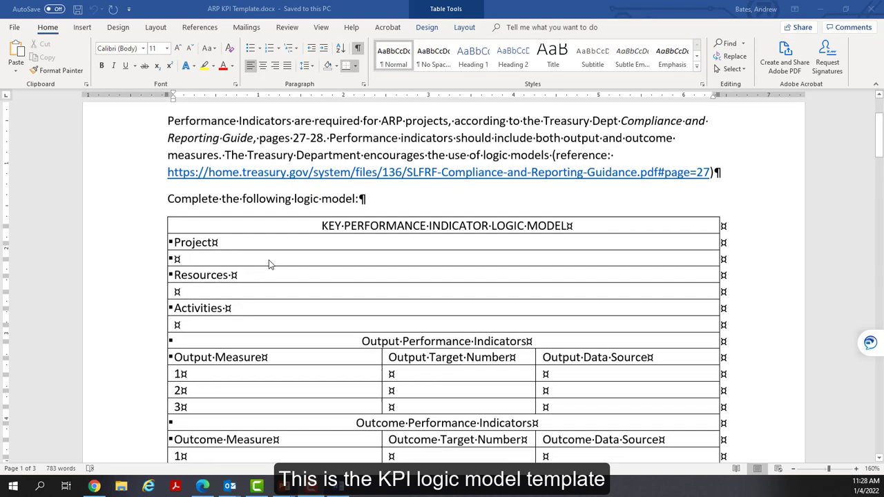
{"action": "scroll", "coordinate": [306, 233], "scroll_direction": "down", "scroll_amount": 10}
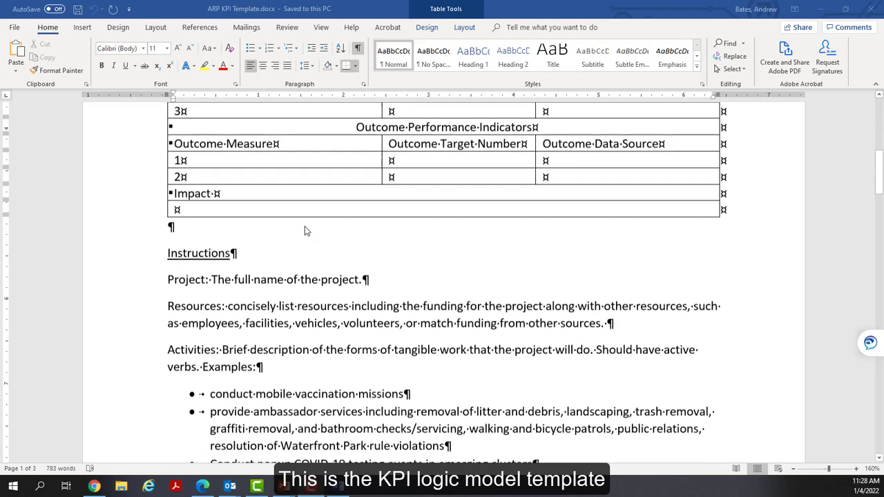
{"action": "scroll", "coordinate": [304, 228], "scroll_direction": "down", "scroll_amount": 15}
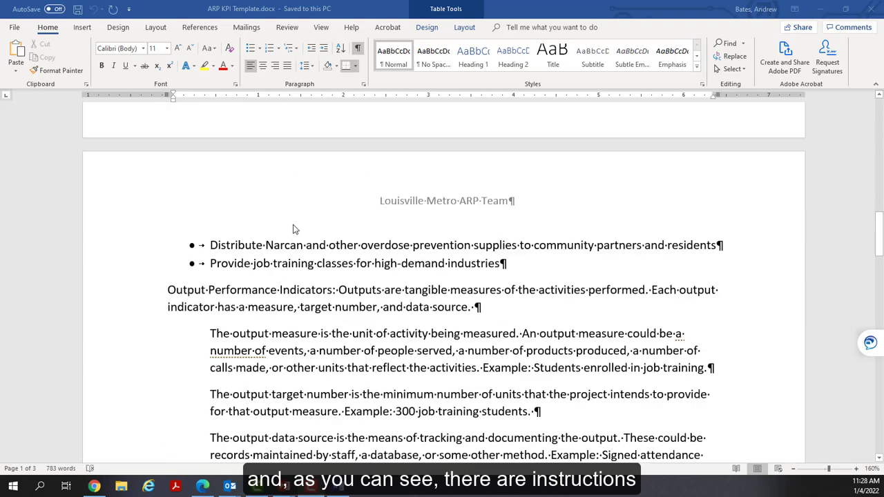
{"action": "scroll", "coordinate": [294, 222], "scroll_direction": "down", "scroll_amount": 18}
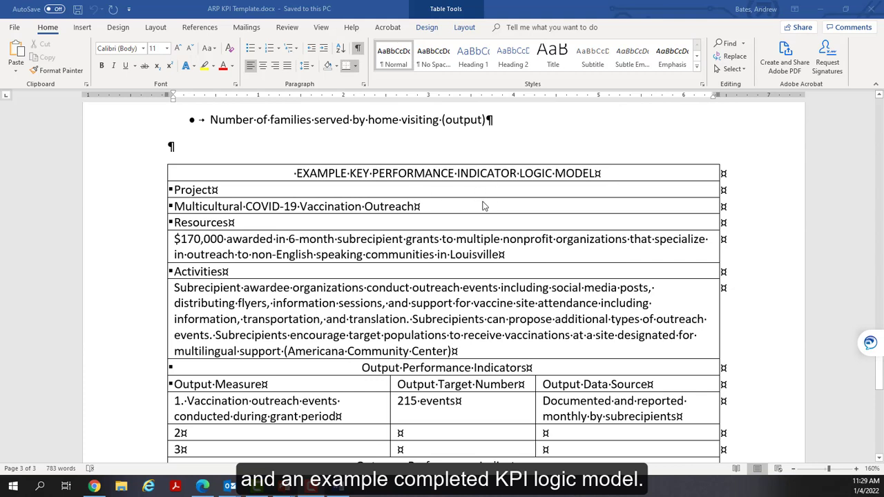
{"action": "scroll", "coordinate": [172, 211], "scroll_direction": "down", "scroll_amount": 4}
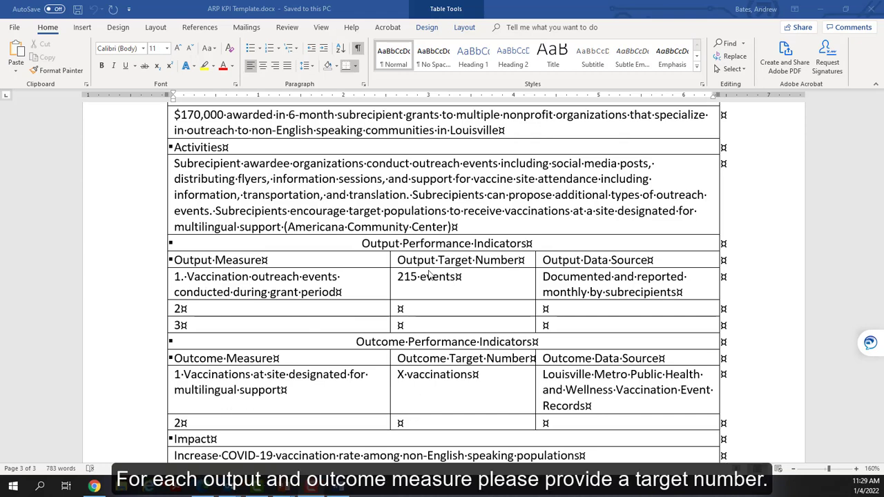
{"action": "scroll", "coordinate": [447, 376], "scroll_direction": "down", "scroll_amount": 4}
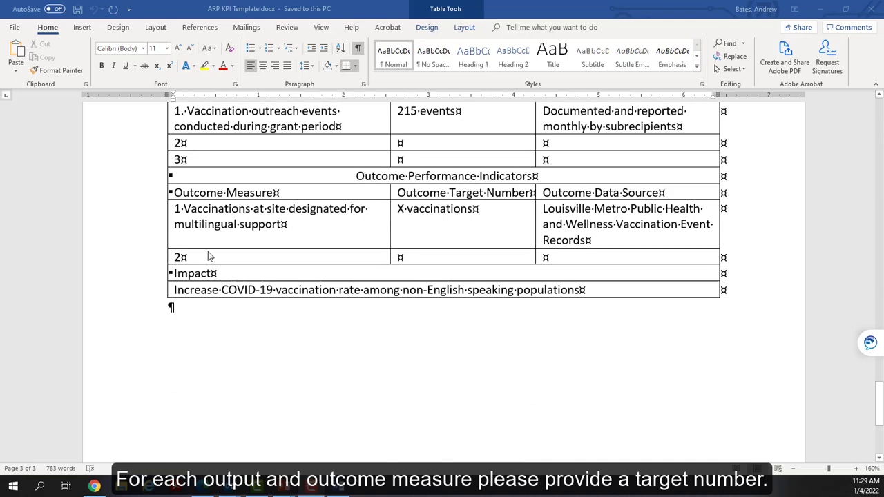
{"action": "key", "text": "alt+Tab"}
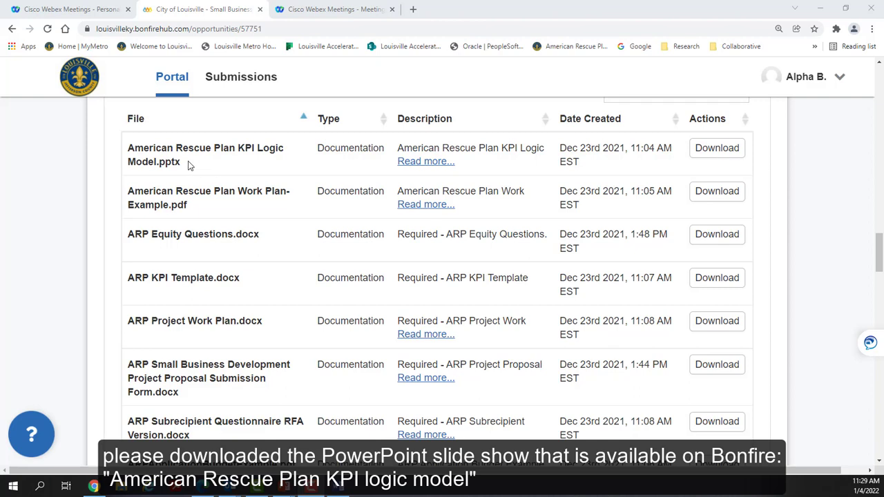
Step: Highlight the American Rescue Plan KPI Logic Model.pptx file name in Bonfire
{"action": "left_click_drag", "start_coordinate": [189, 165], "coordinate": [127, 156]}
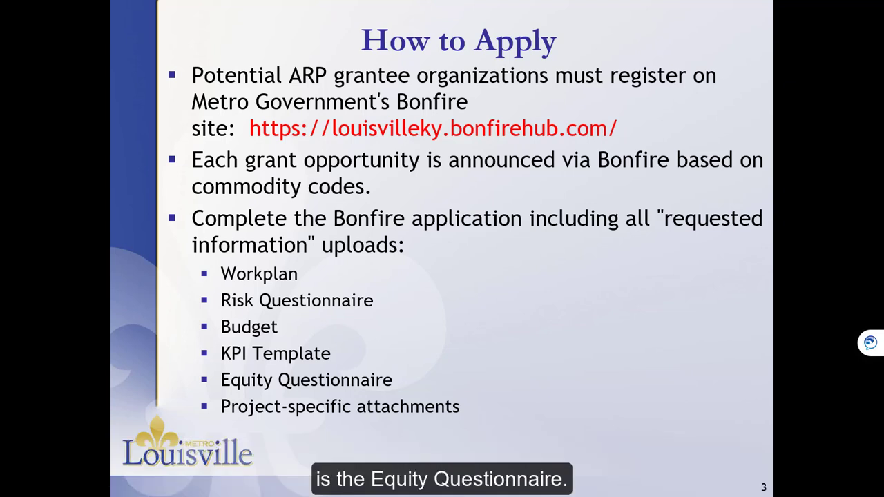
Step: Switch from the How to Apply slide to the Bonfire opportunity page's supporting documents list
{"action": "key", "text": "alt+Tab"}
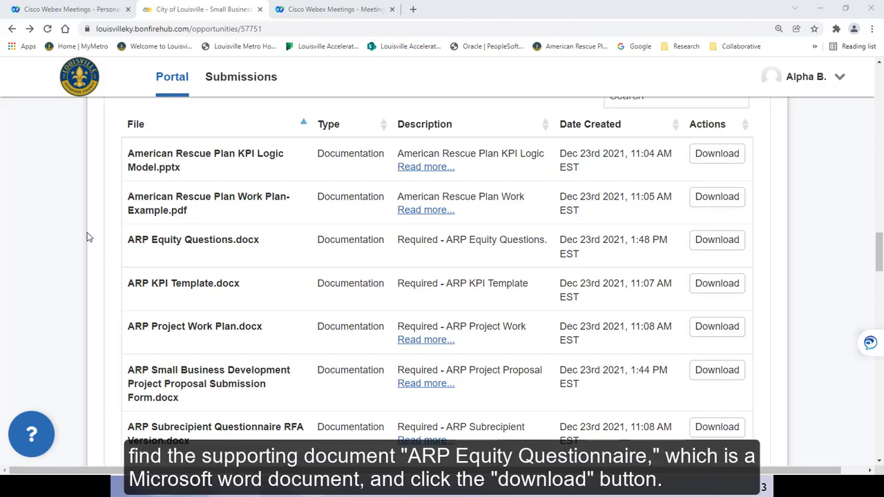
Step: Highlight the ARP Equity Questions.docx file name in Bonfire's supporting documents list
{"action": "left_click_drag", "start_coordinate": [129, 240], "coordinate": [265, 239]}
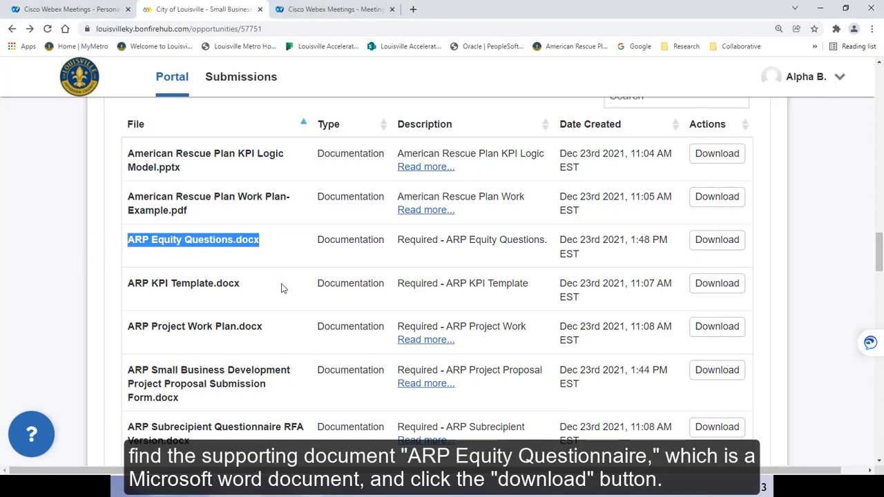